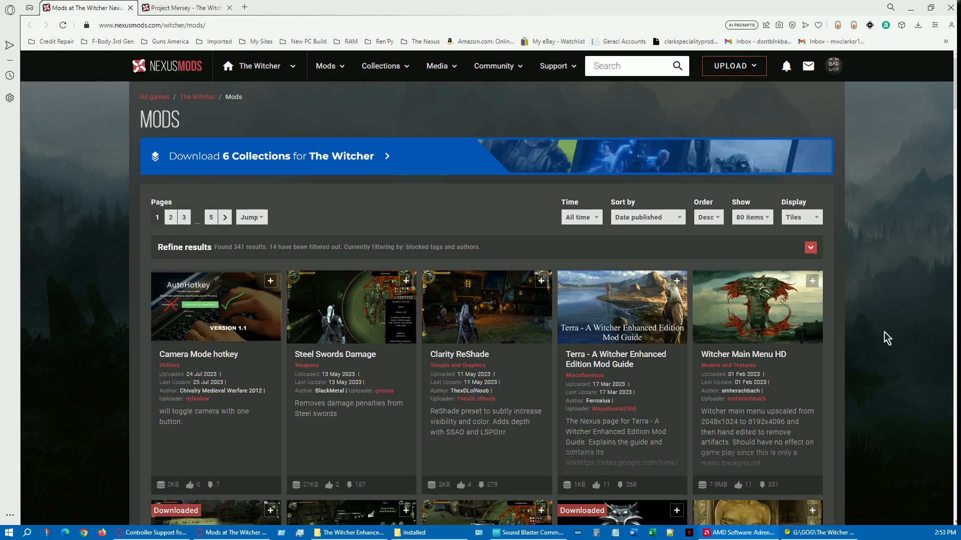
# Switch from the browser to File Explorer and open the Data folder inside The Witcher Enhanced Edition
pyautogui.moveTo(299, 533)
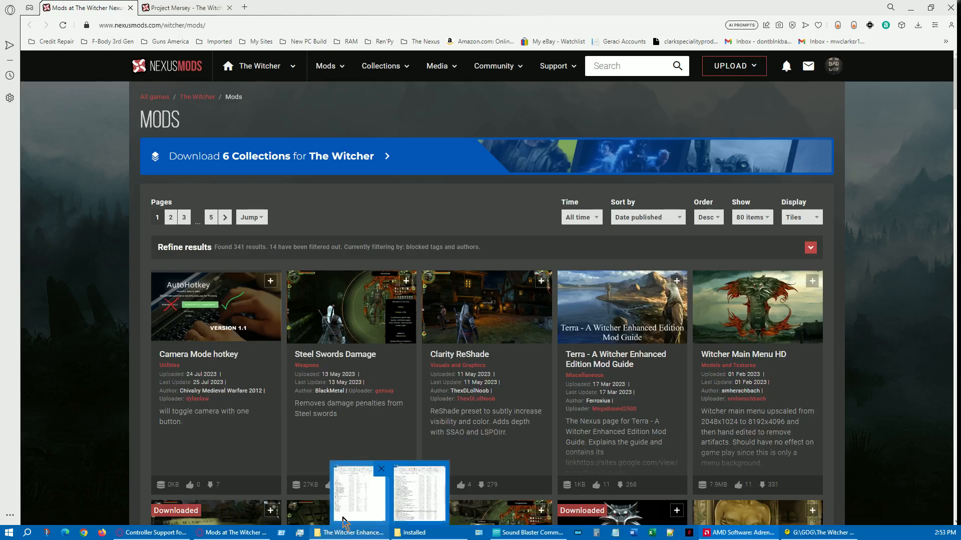
pyautogui.click(221, 534)
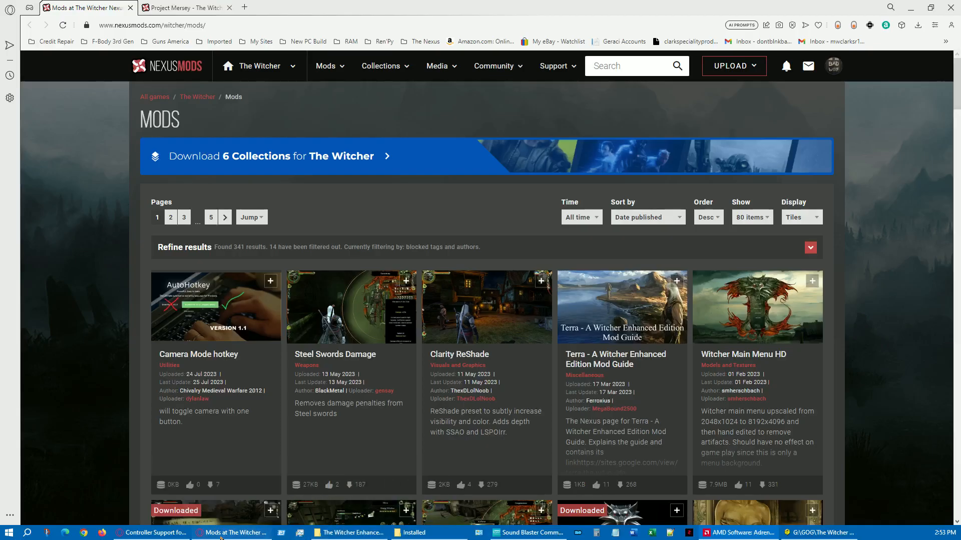
pyautogui.click(220, 534)
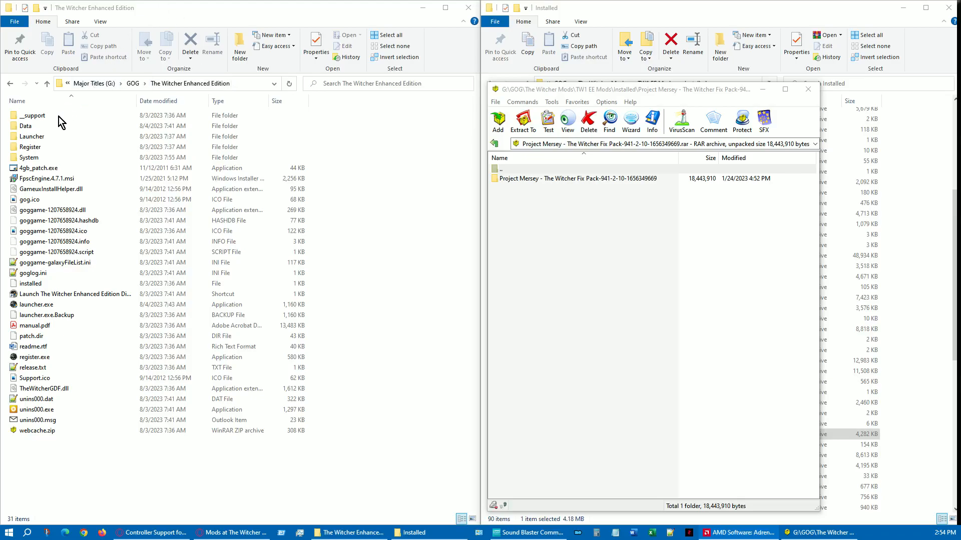
pyautogui.doubleClick(47, 129)
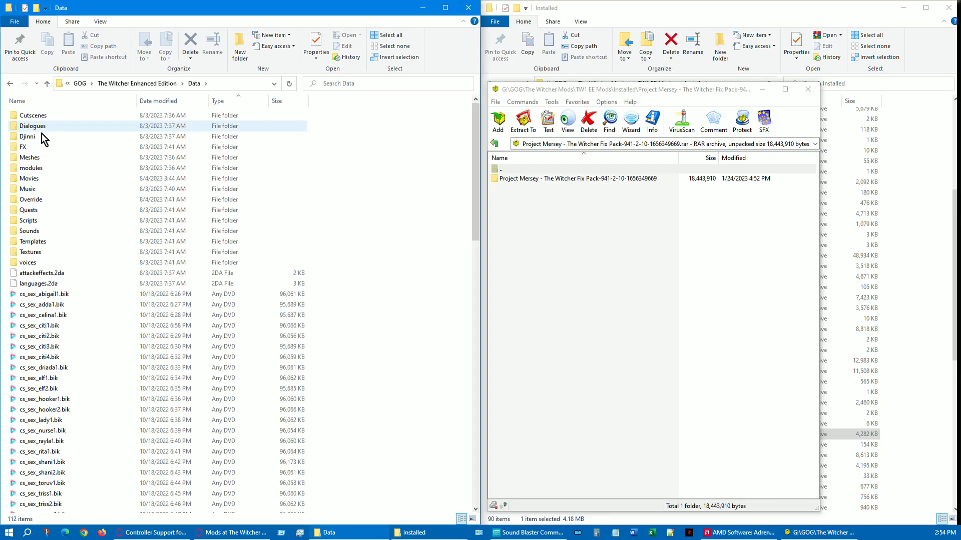
# Look through the folders and files in the Data folder and select the Override folder
pyautogui.scroll(-10, 117, 249)
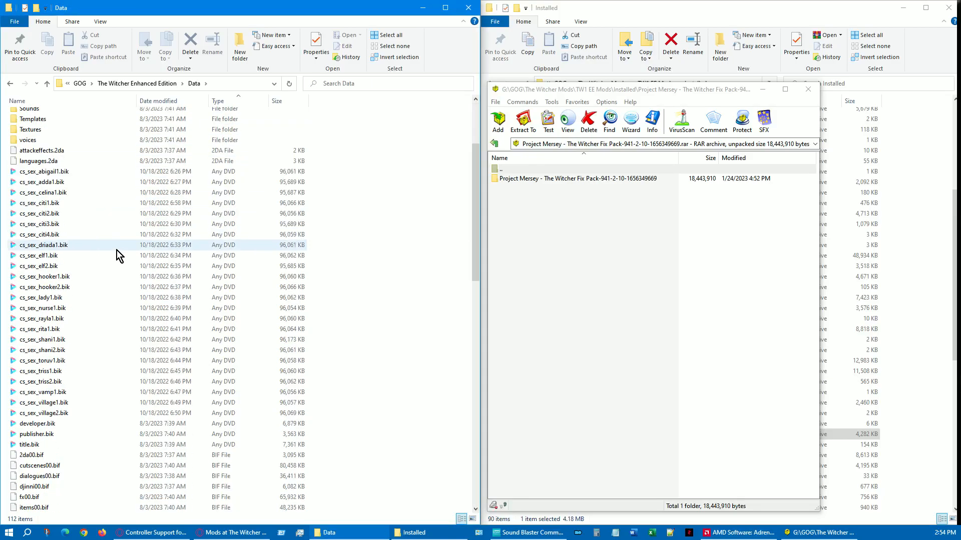
pyautogui.scroll(-5, 116, 255)
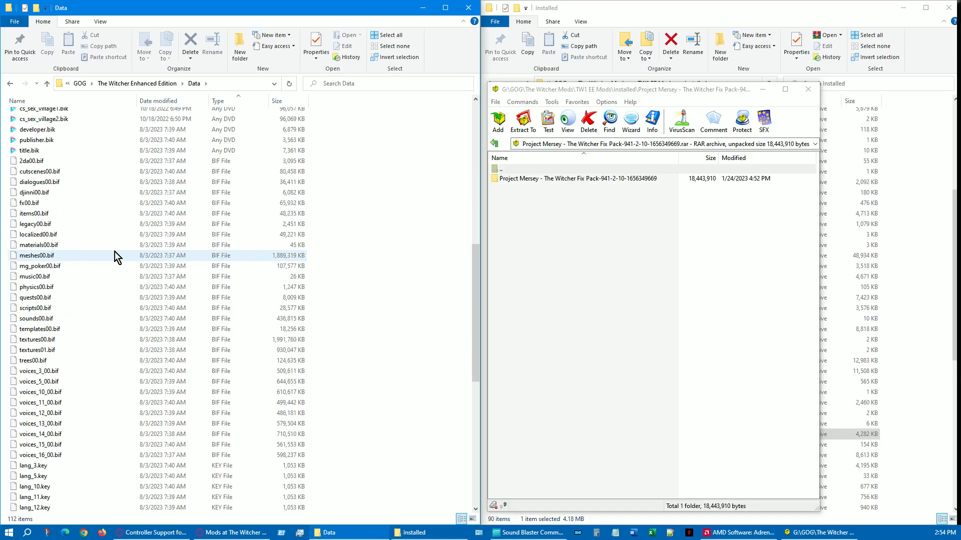
pyautogui.scroll(-9, 115, 251)
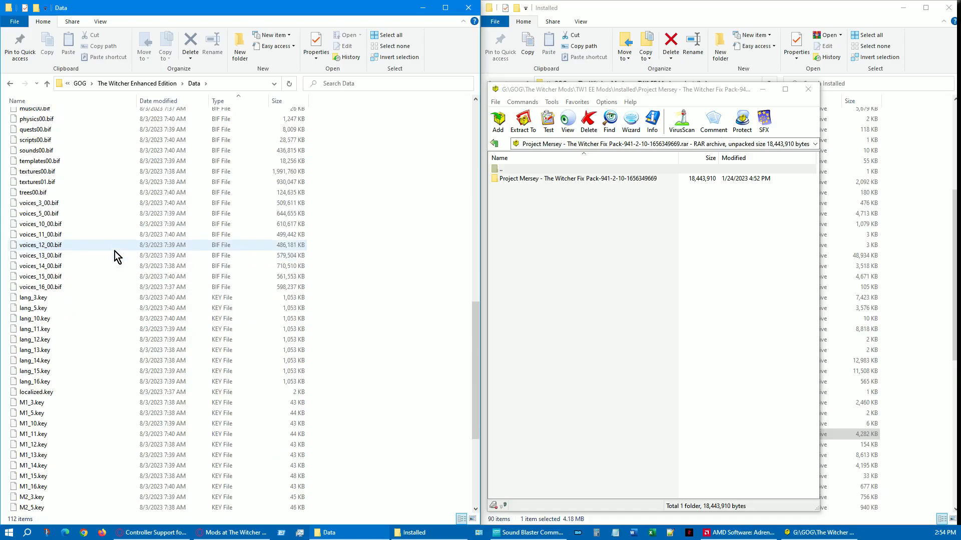
pyautogui.scroll(9, 113, 252)
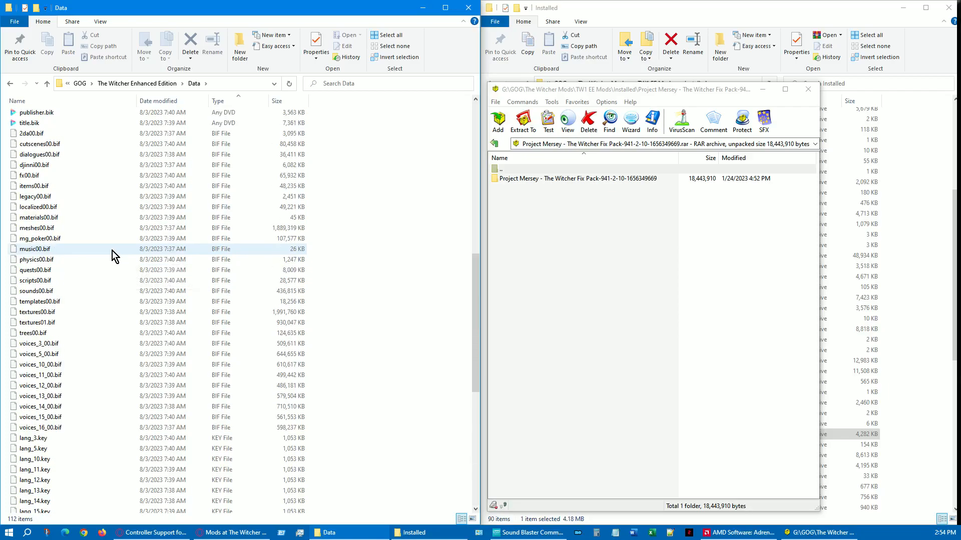
pyautogui.scroll(11, 113, 250)
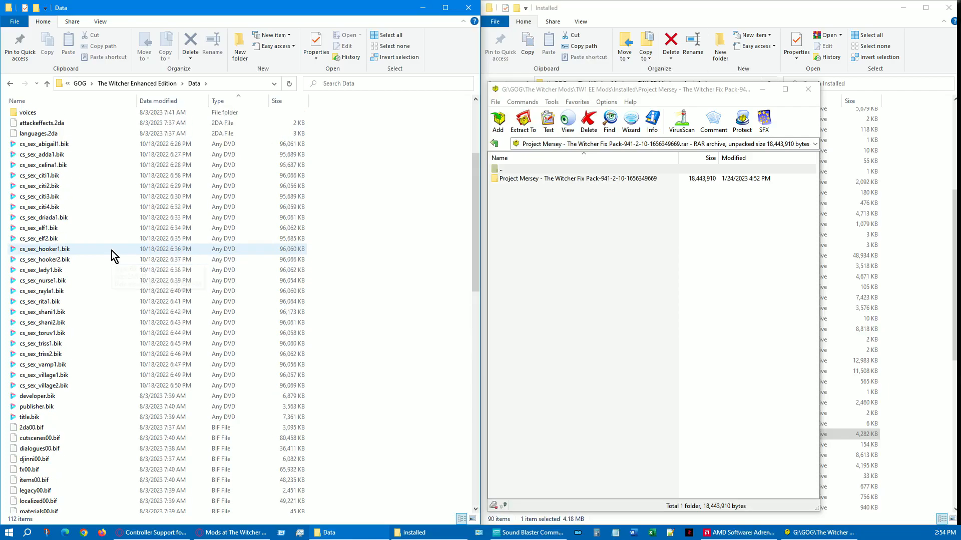
pyautogui.scroll(5, 112, 251)
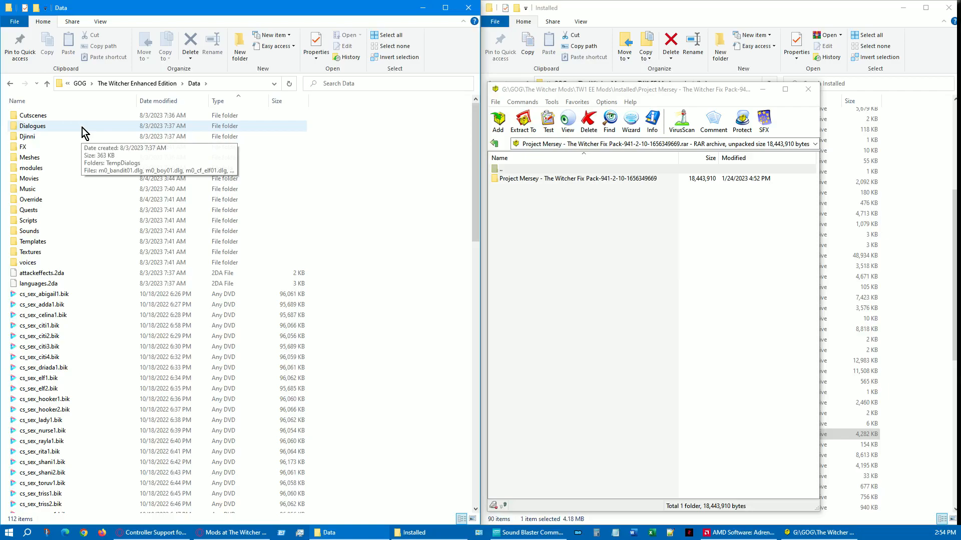
pyautogui.click(64, 202)
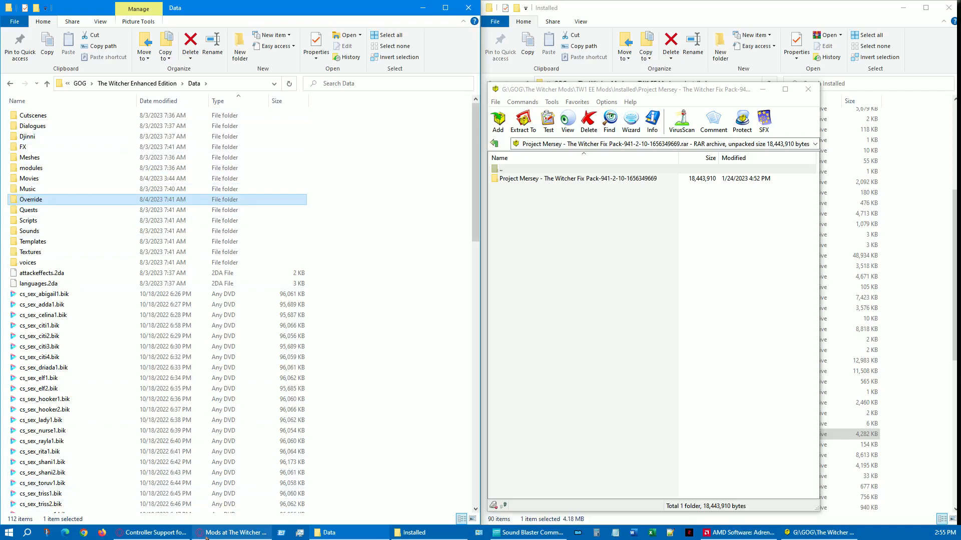
# Switch to the Opera browser and read the Project Mersey mod page's posts about placing mods in the Override folder
pyautogui.moveTo(206, 537)
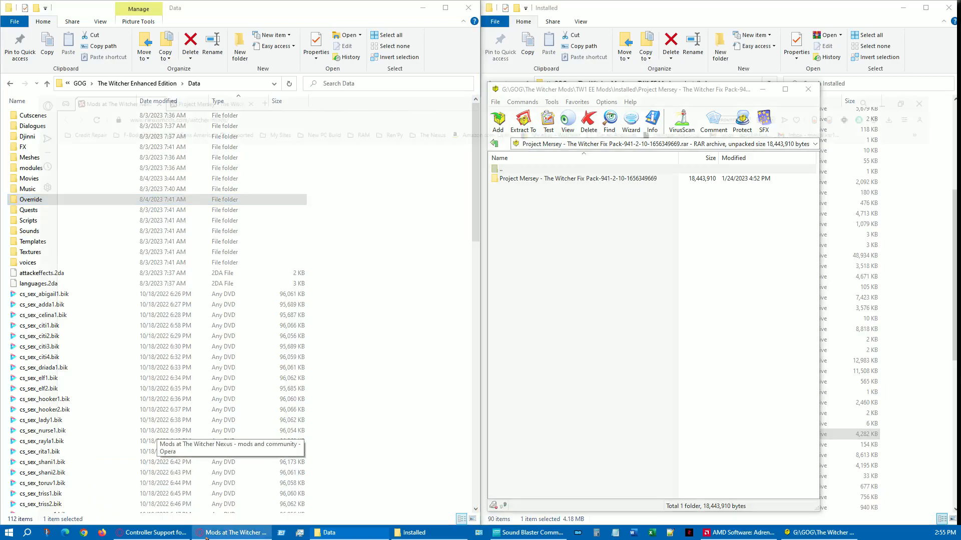
pyautogui.click(205, 537)
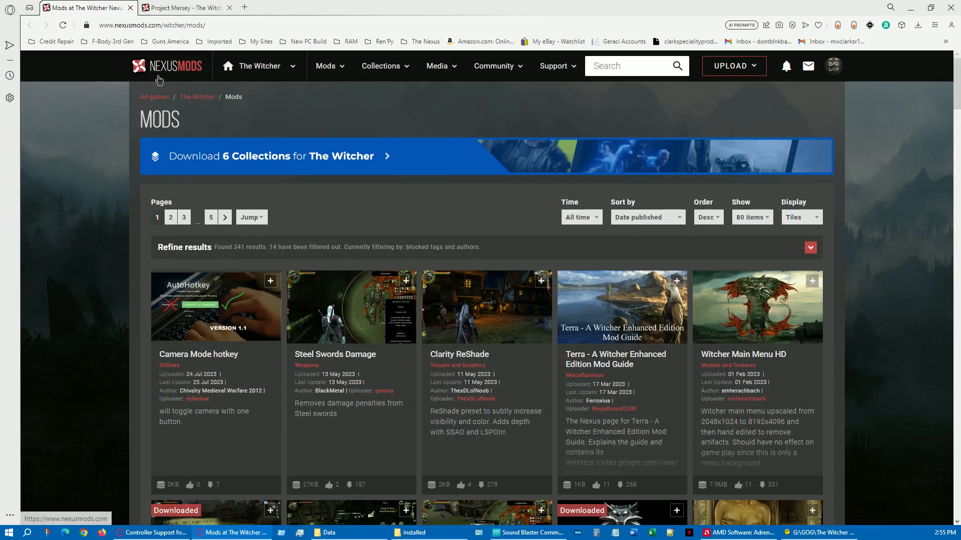
pyautogui.click(191, 8)
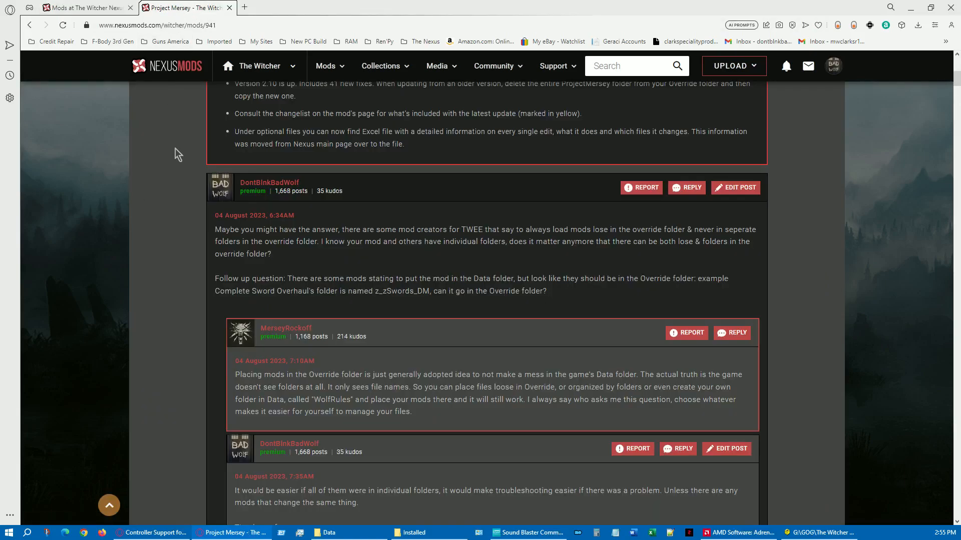
pyautogui.scroll(3, 176, 154)
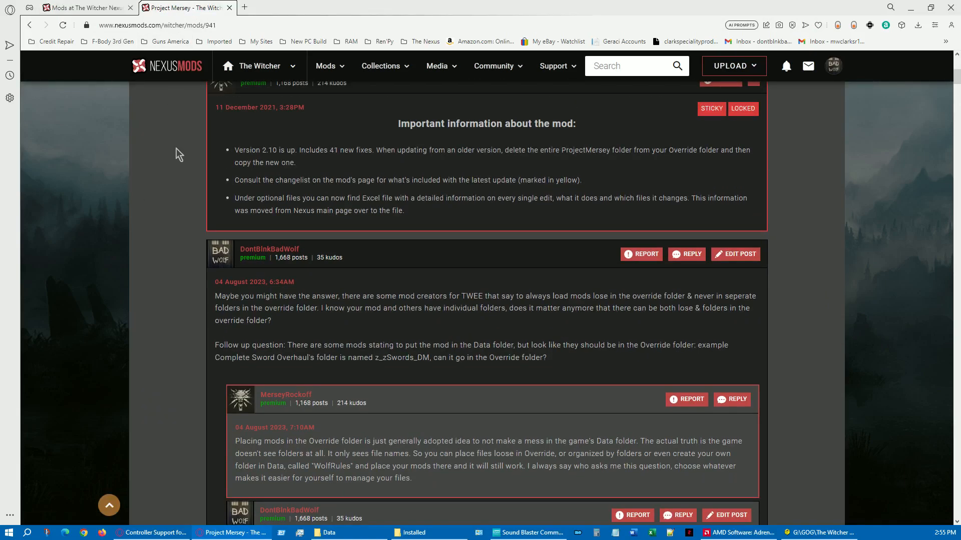
pyautogui.scroll(3, 167, 154)
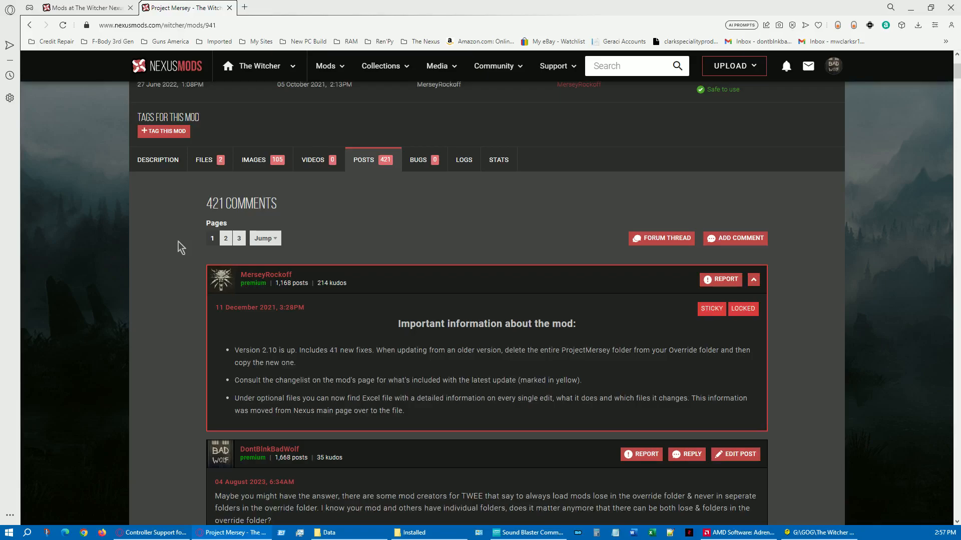
pyautogui.scroll(-3, 178, 242)
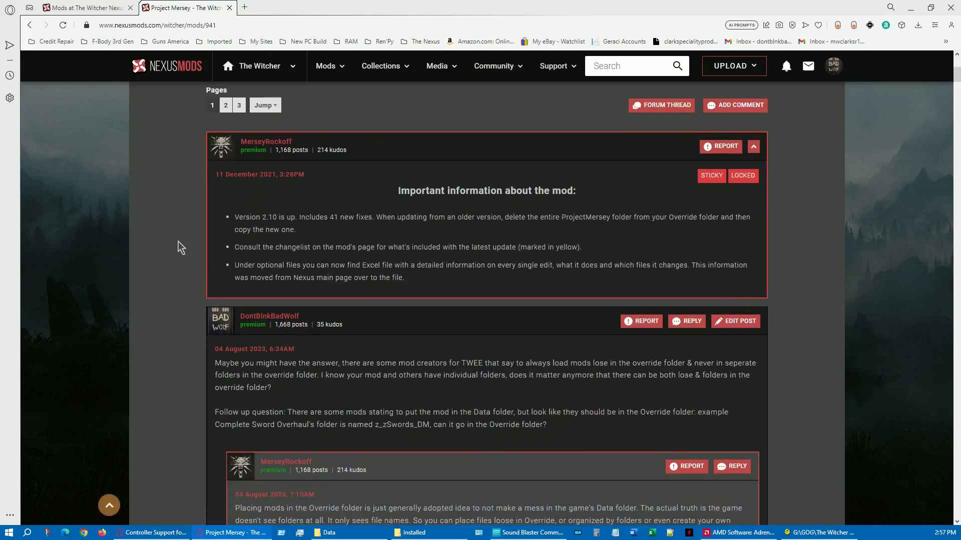
pyautogui.scroll(-1, 178, 242)
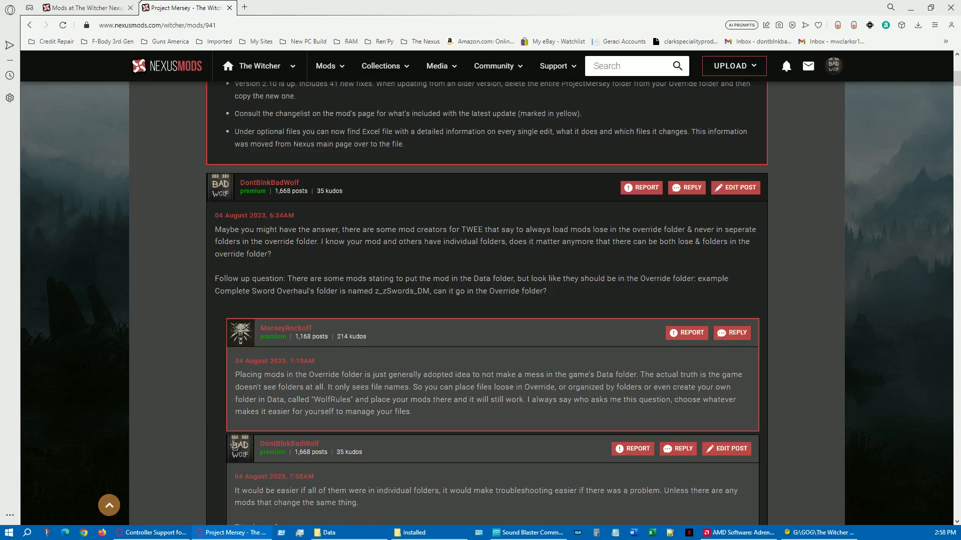
# Return to File Explorer, locate the Project Mersey fix pack archive among the Installed mods, and bring up its WinRAR window
pyautogui.click(339, 533)
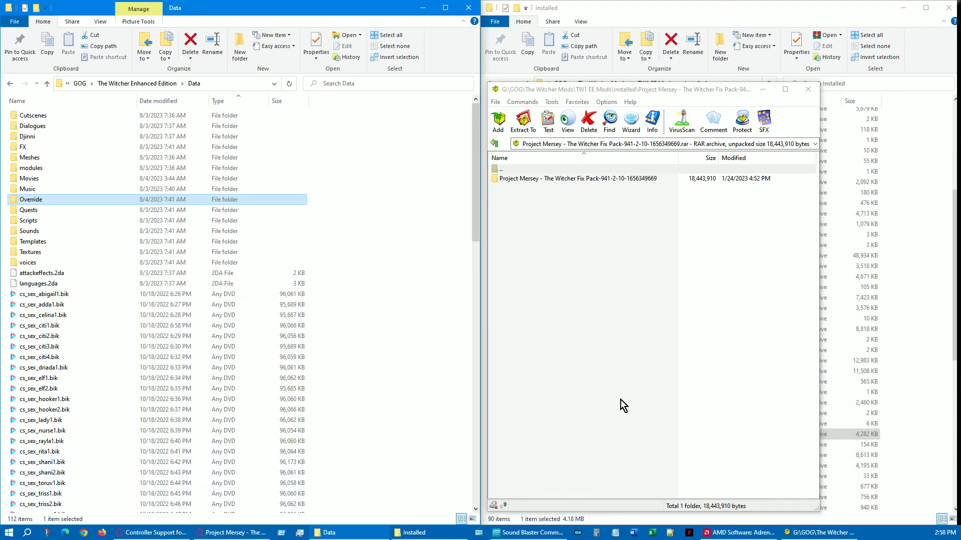
pyautogui.click(763, 89)
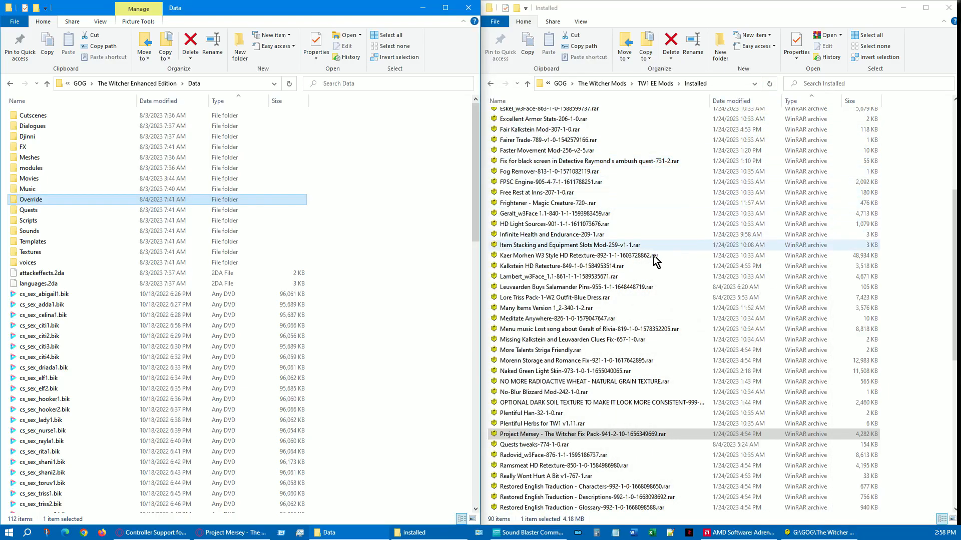
pyautogui.click(555, 436)
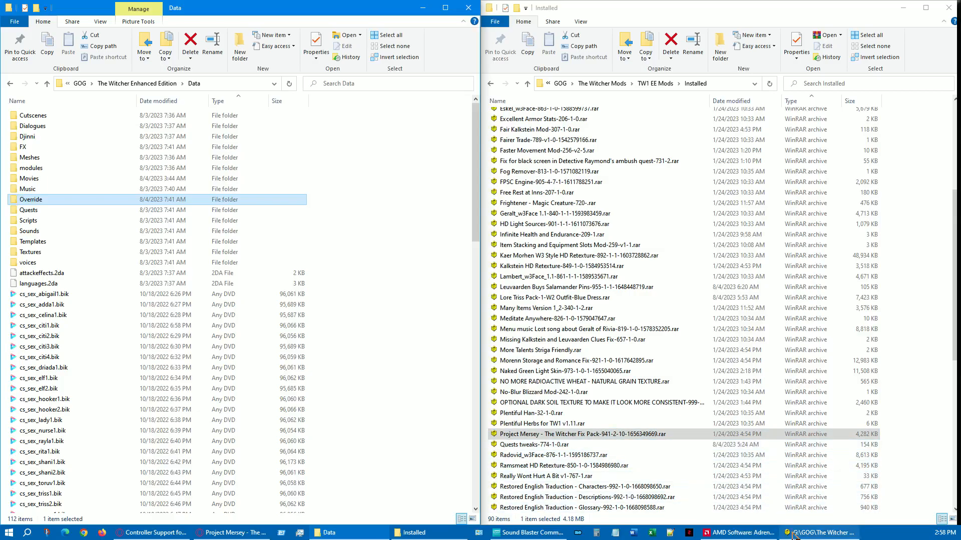
pyautogui.click(793, 534)
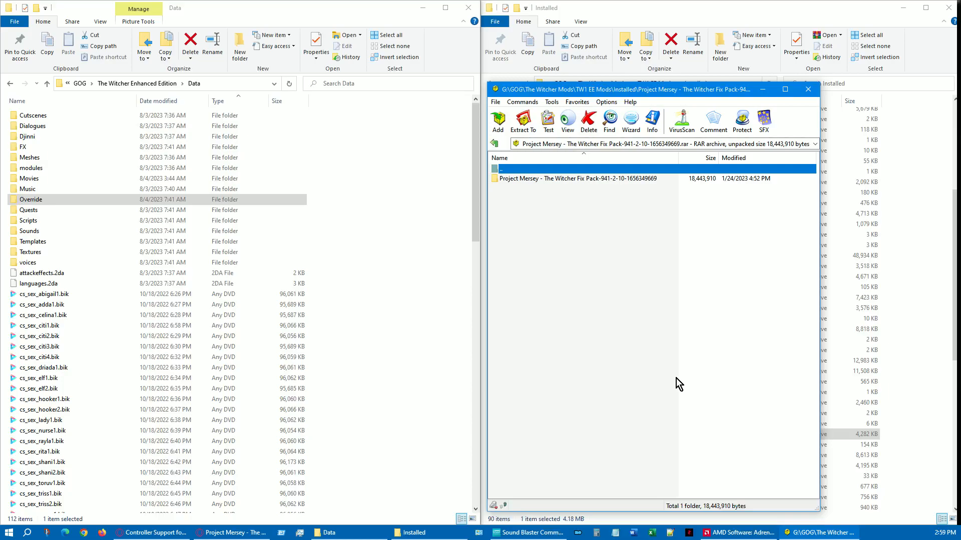
# Inspect the modules folder in the Project Mersey archive and extract it into the game's Data folder, replacing wyzimpoor_3.mod
pyautogui.doubleClick(560, 179)
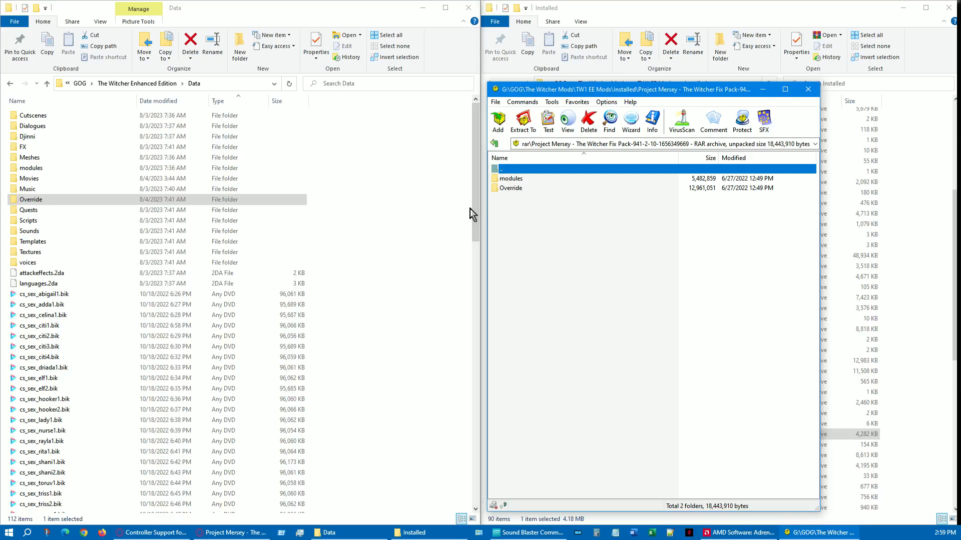
pyautogui.doubleClick(514, 180)
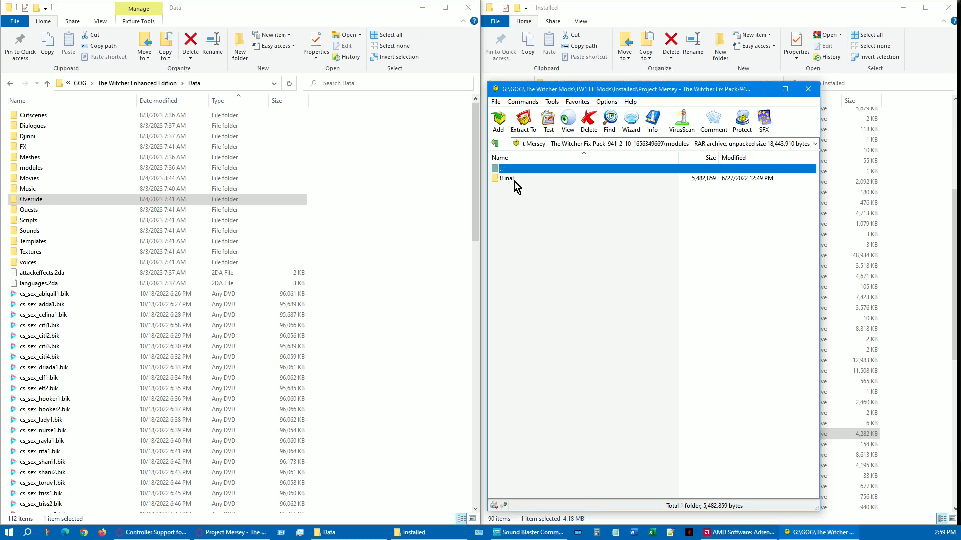
pyautogui.doubleClick(514, 181)
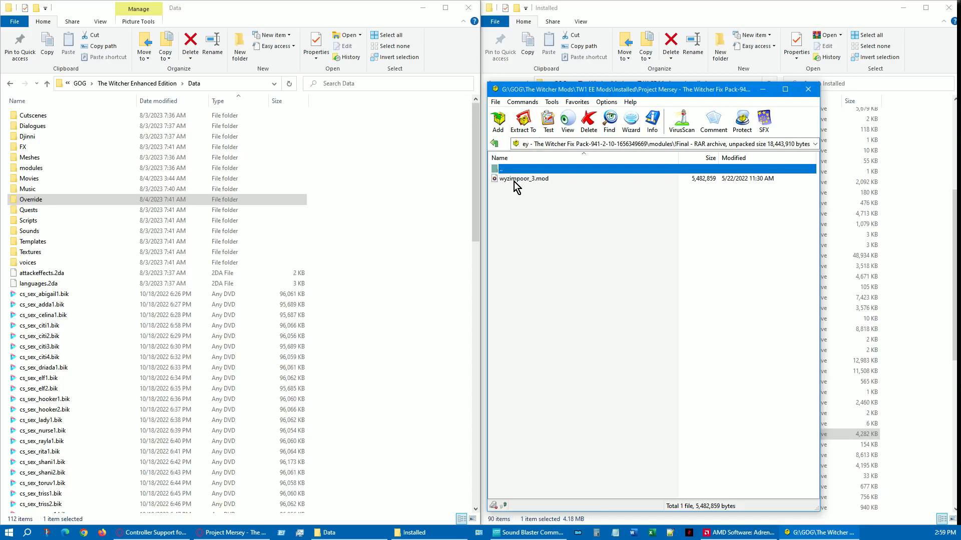
pyautogui.click(494, 144)
pyautogui.click(495, 143)
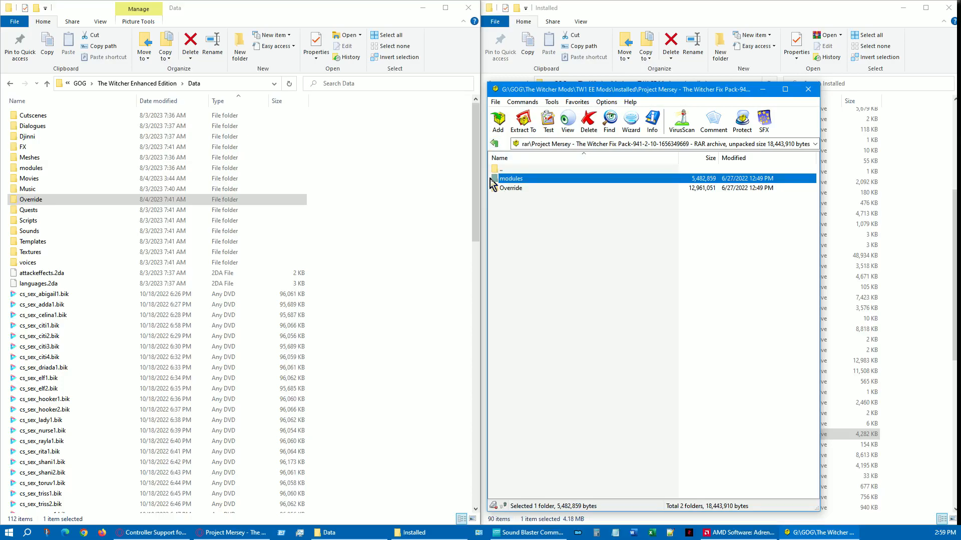
pyautogui.moveTo(513, 185); pyautogui.dragTo(393, 221)
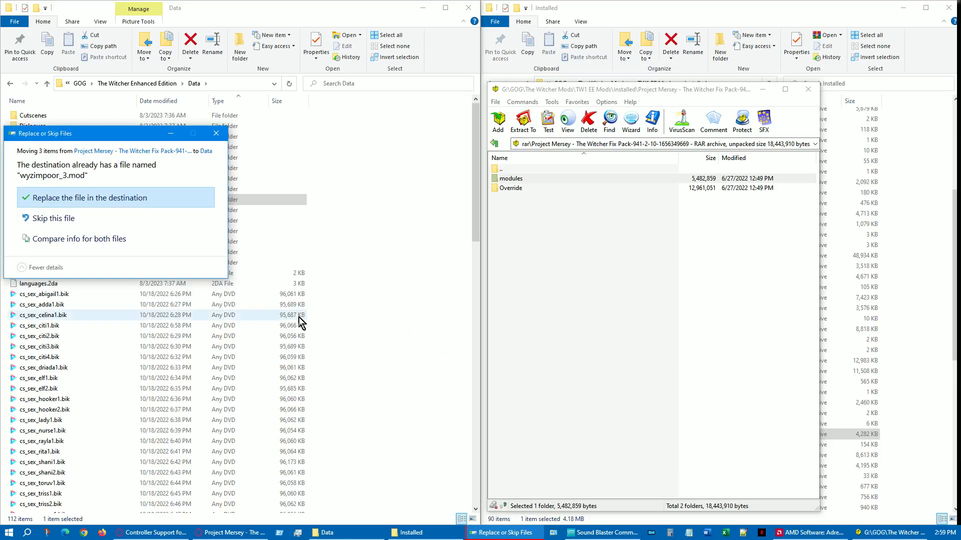
pyautogui.click(125, 199)
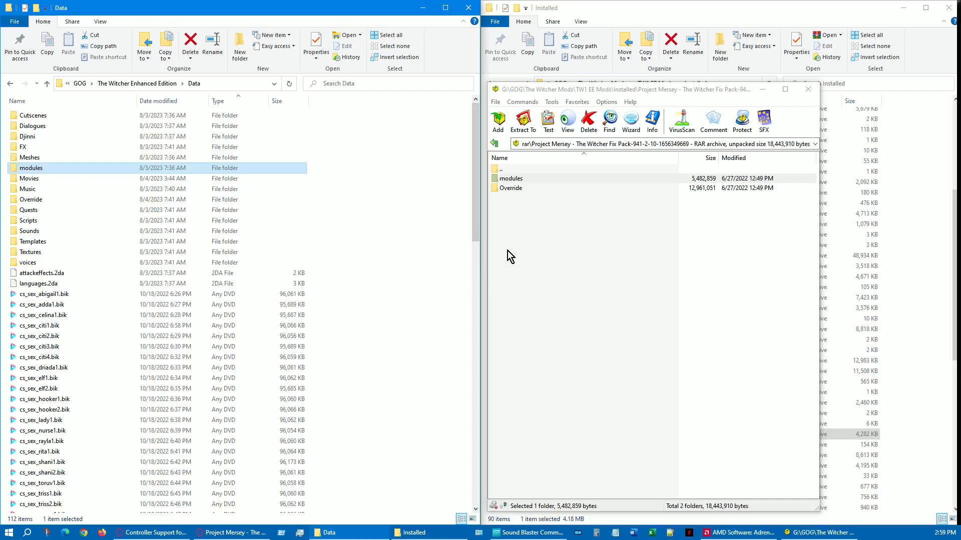
# Inspect the archive's Override folder and its ProjectMersey subfolder, and extract Override into the game's Data folder, replacing the same-named files
pyautogui.click(517, 192)
pyautogui.doubleClick(518, 191)
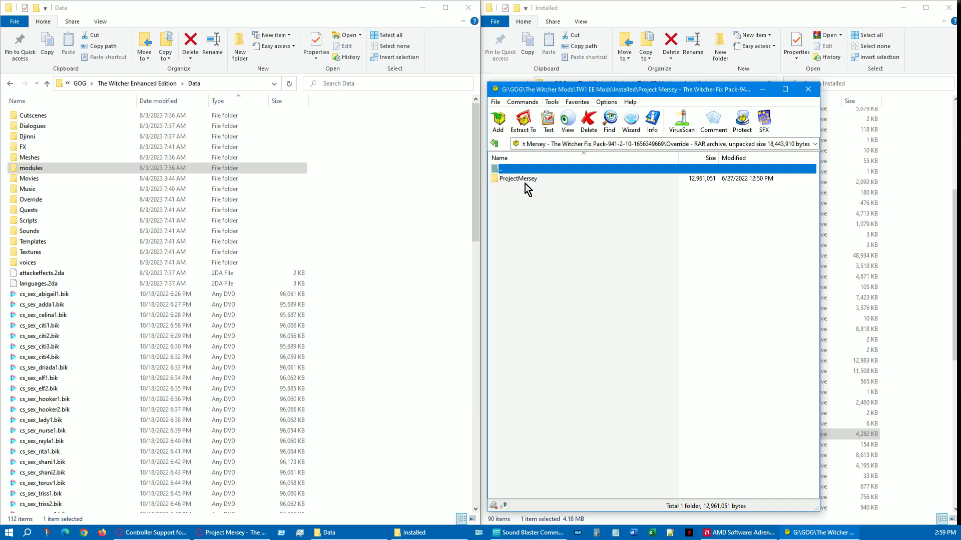
pyautogui.doubleClick(520, 179)
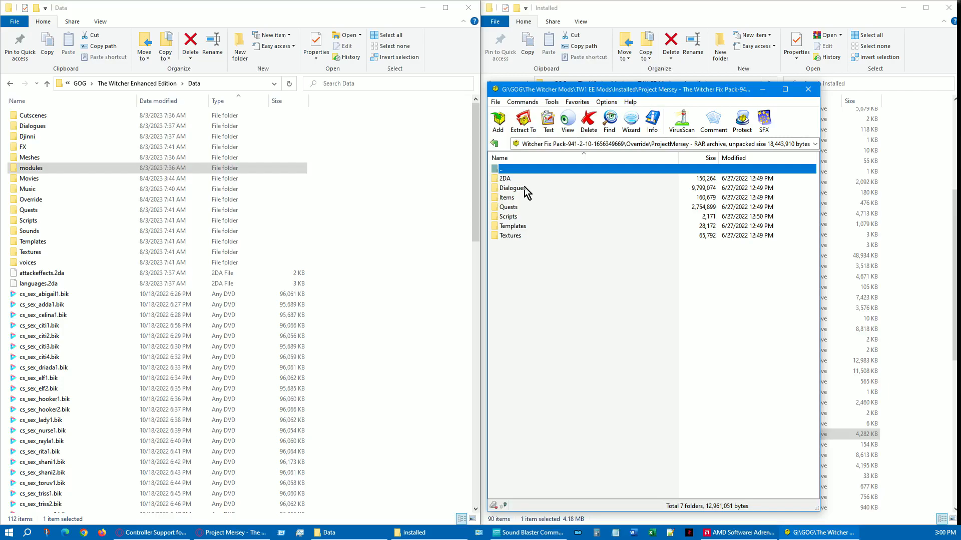
pyautogui.click(497, 144)
pyautogui.click(497, 144)
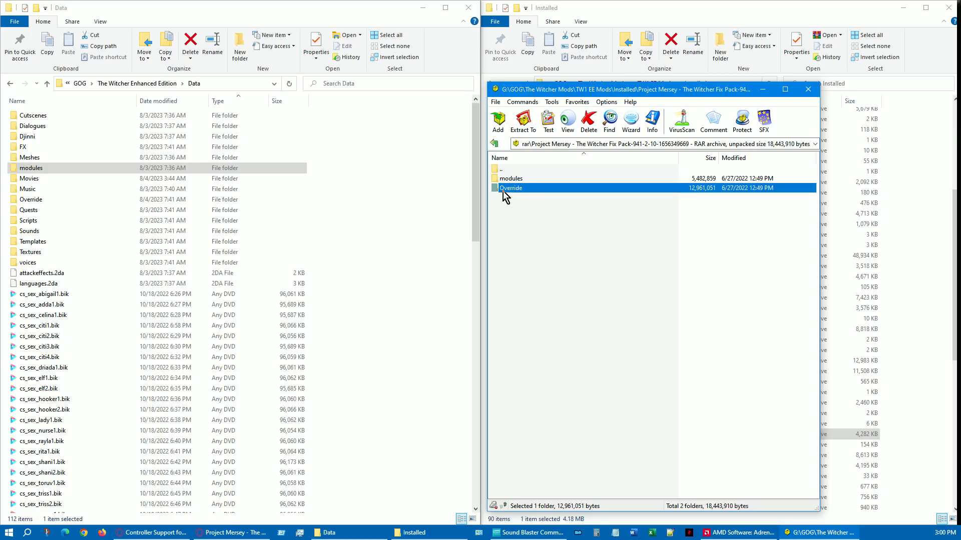
pyautogui.moveTo(504, 195); pyautogui.dragTo(410, 290)
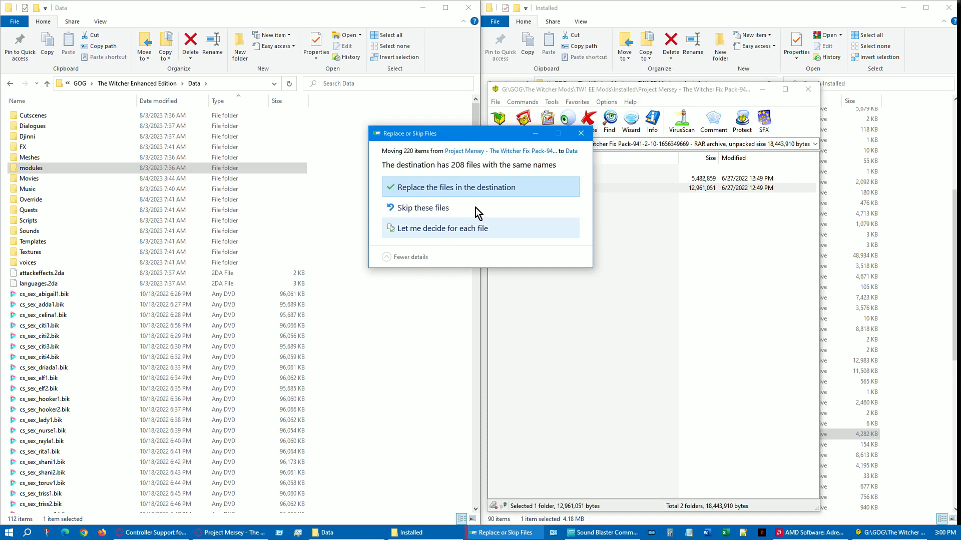
pyautogui.click(491, 195)
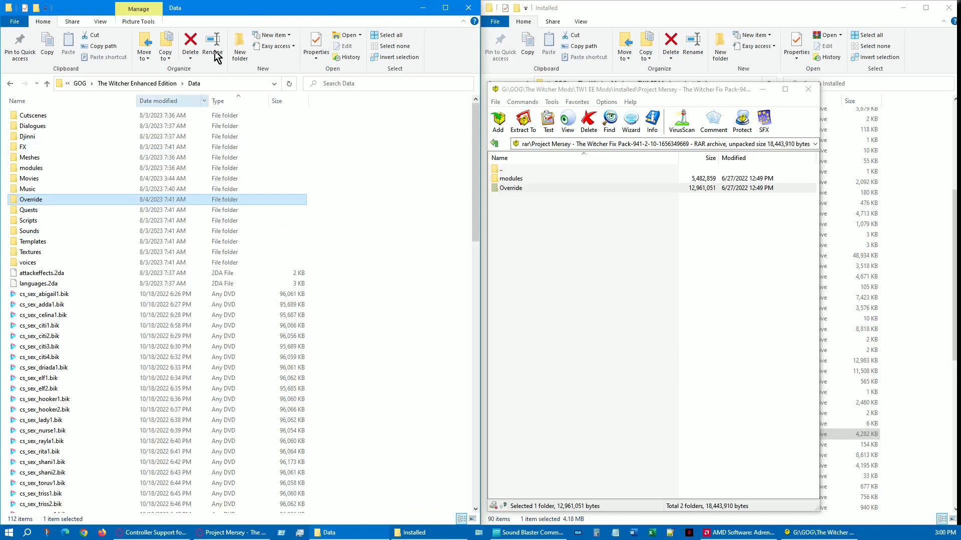
# Return to the Installed mods list, open the Radovid_w3Face archive, and enter its inner mod folder
pyautogui.click(494, 146)
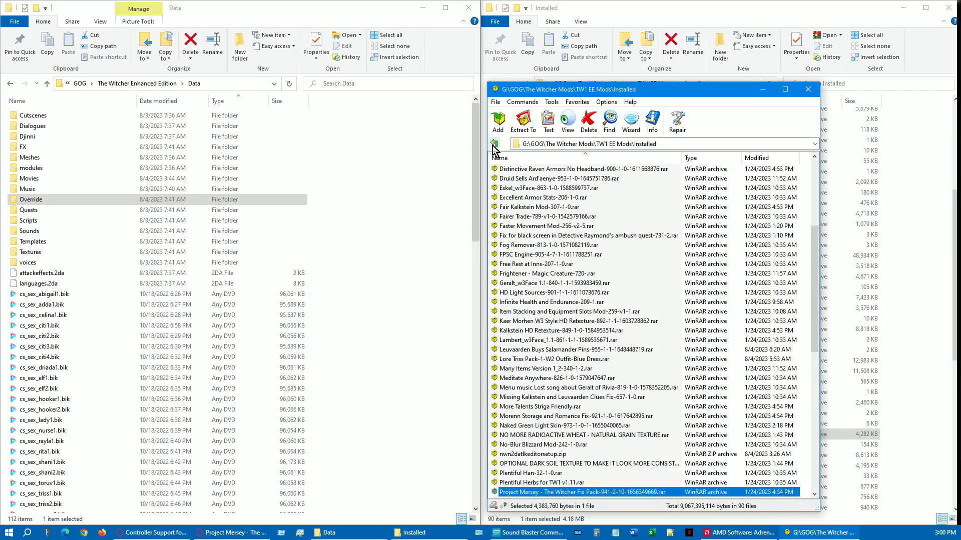
pyautogui.scroll(-2, 603, 382)
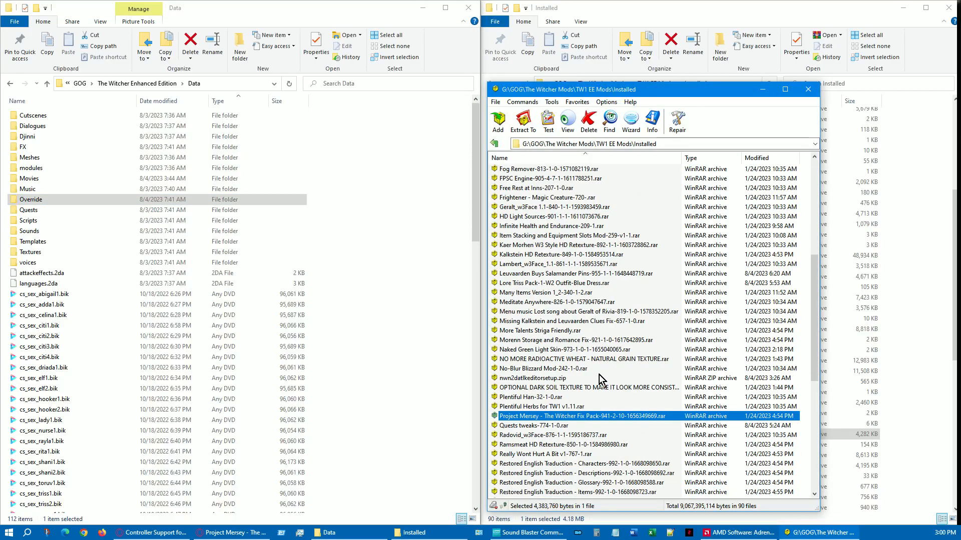
pyautogui.scroll(-1, 603, 382)
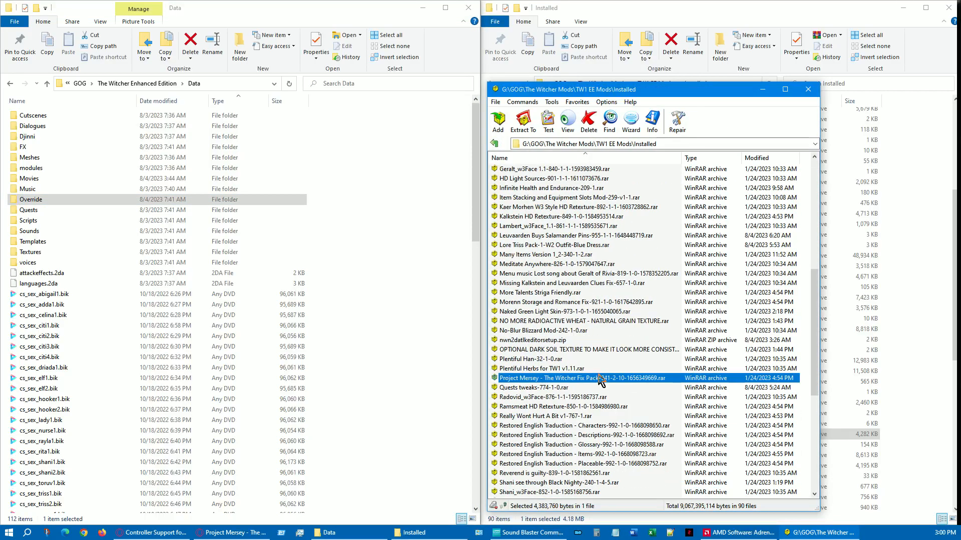
pyautogui.doubleClick(537, 399)
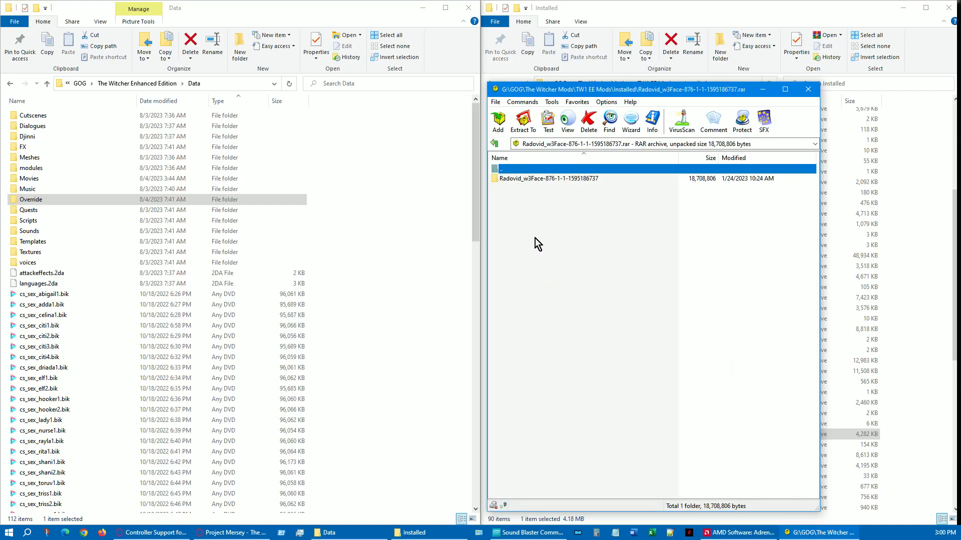
pyautogui.click(529, 181)
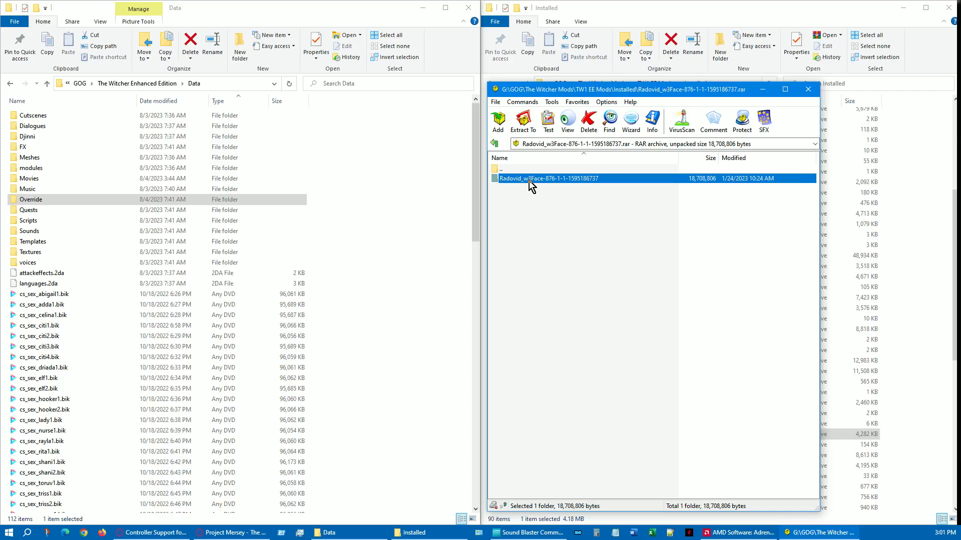
pyautogui.doubleClick(529, 181)
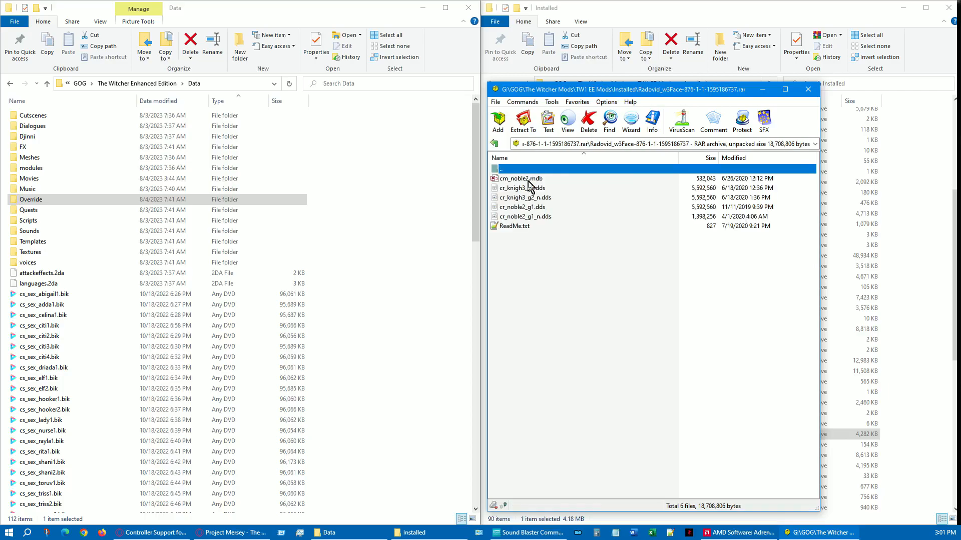
# Select the archive's .mdb and .dds files, leaving out ReadMe.txt, and open the game's Override folder as the destination
pyautogui.click(529, 182)
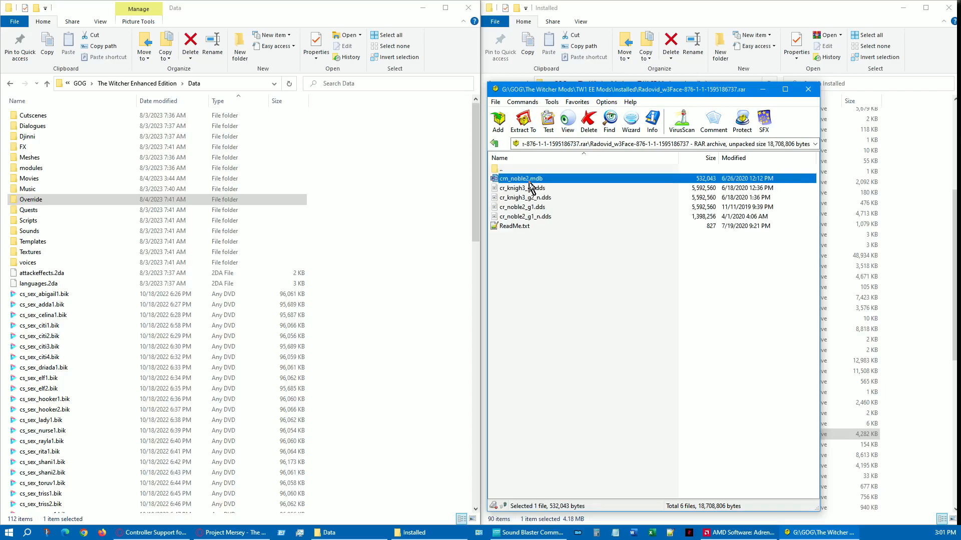
pyautogui.keyDown('shift'); pyautogui.click(529, 219); pyautogui.keyUp('shift')
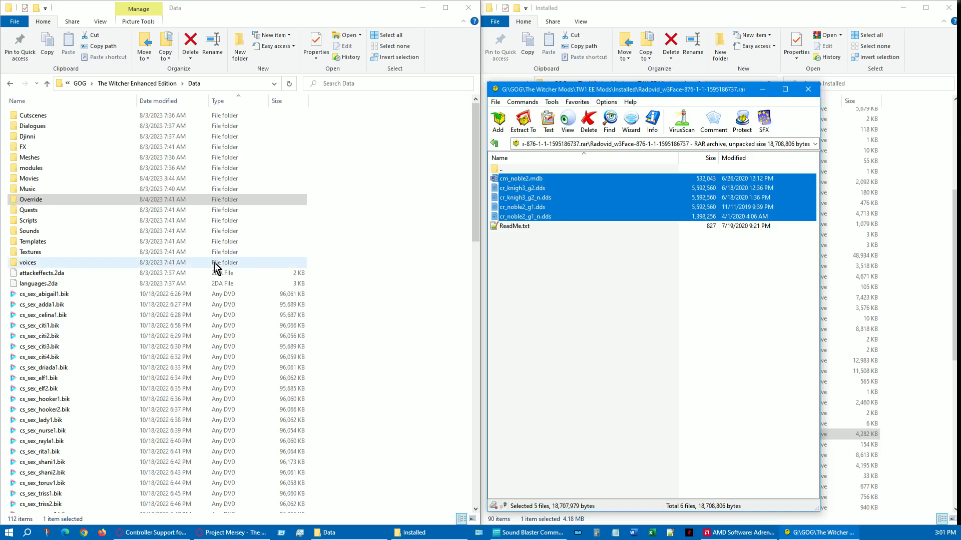
pyautogui.click(50, 200)
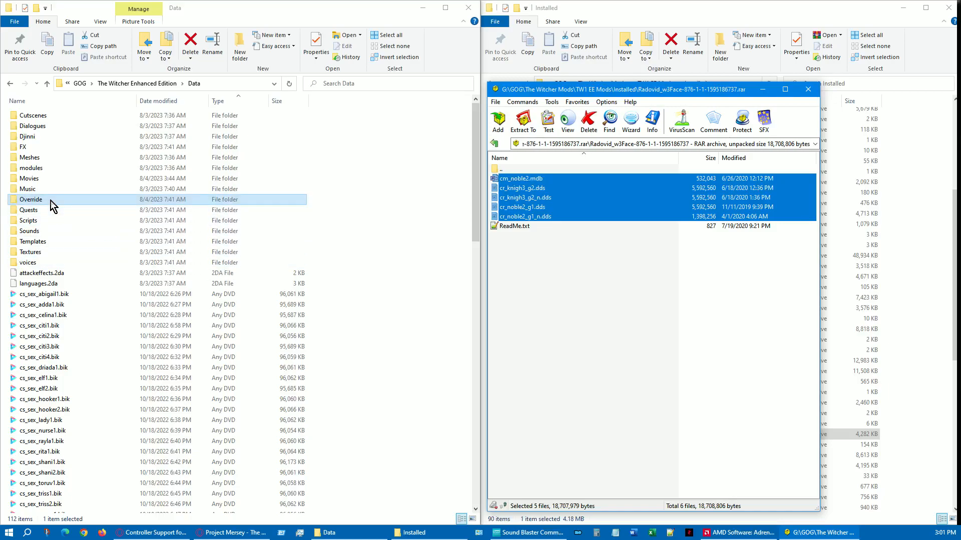
pyautogui.doubleClick(50, 200)
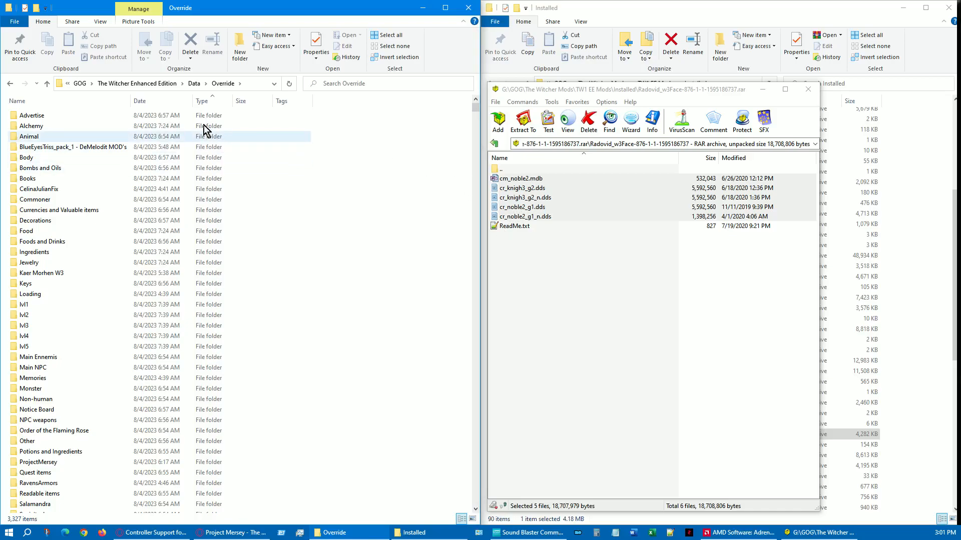
# Create a folder named Radovid W3Face inside Override and extract the selected mod files into it
pyautogui.click(241, 54)
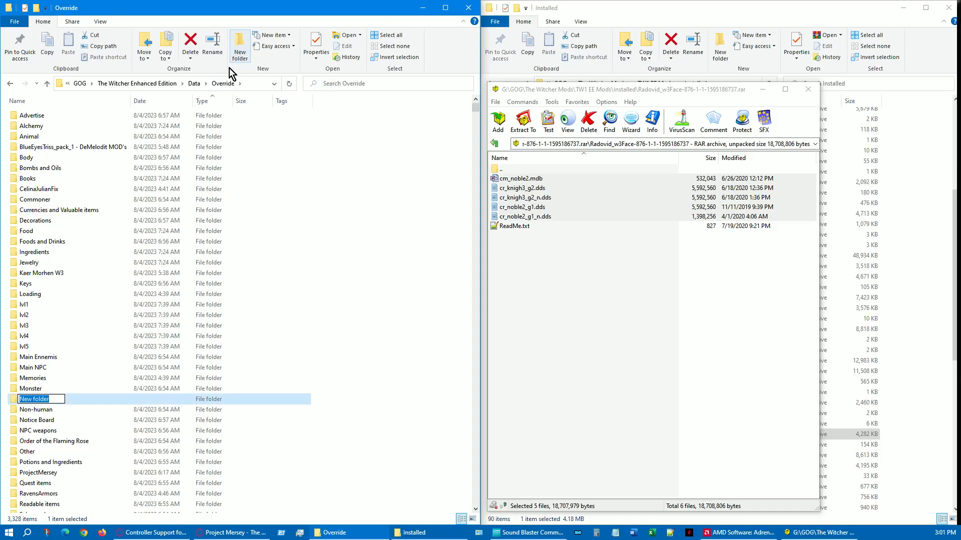
pyautogui.write('Ra')
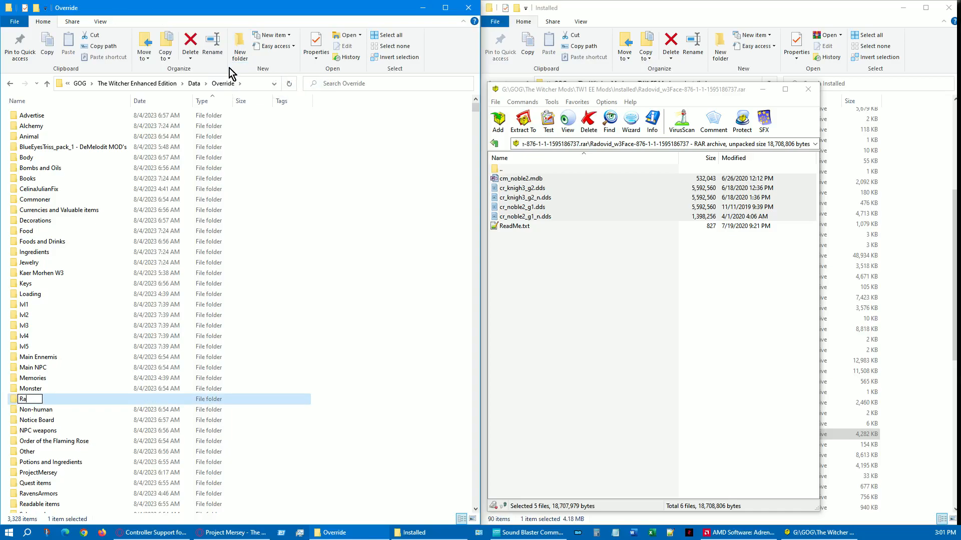
pyautogui.write('dovid W3Face')
pyautogui.press('Return')
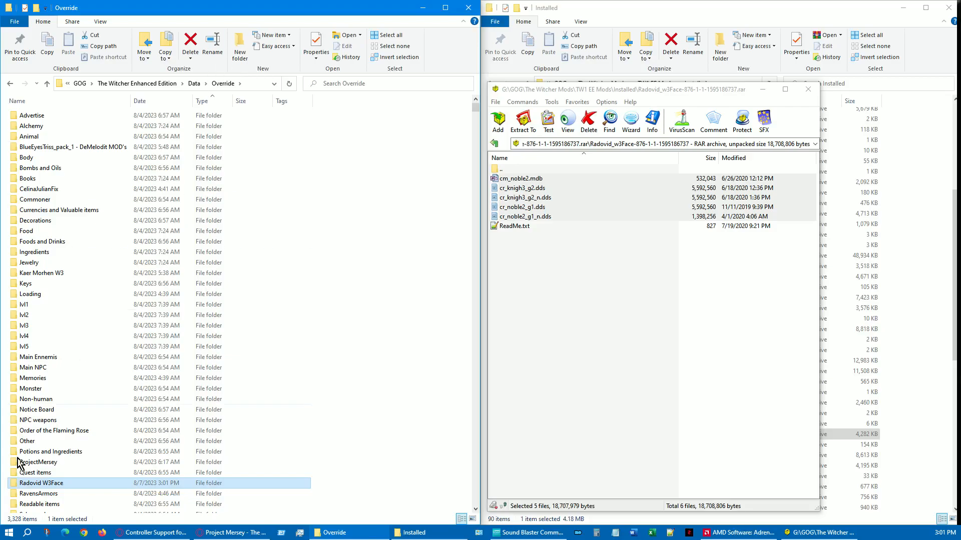
pyautogui.doubleClick(31, 484)
pyautogui.moveTo(519, 215); pyautogui.dragTo(283, 270)
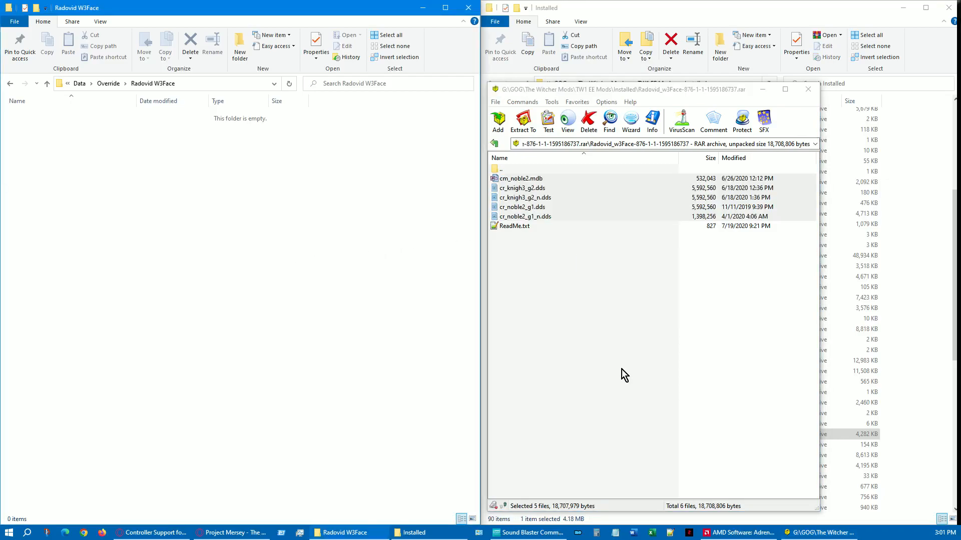
# Return to the Override folder and send its Radovid W3Face subfolder to the Incinerator
pyautogui.click(109, 84)
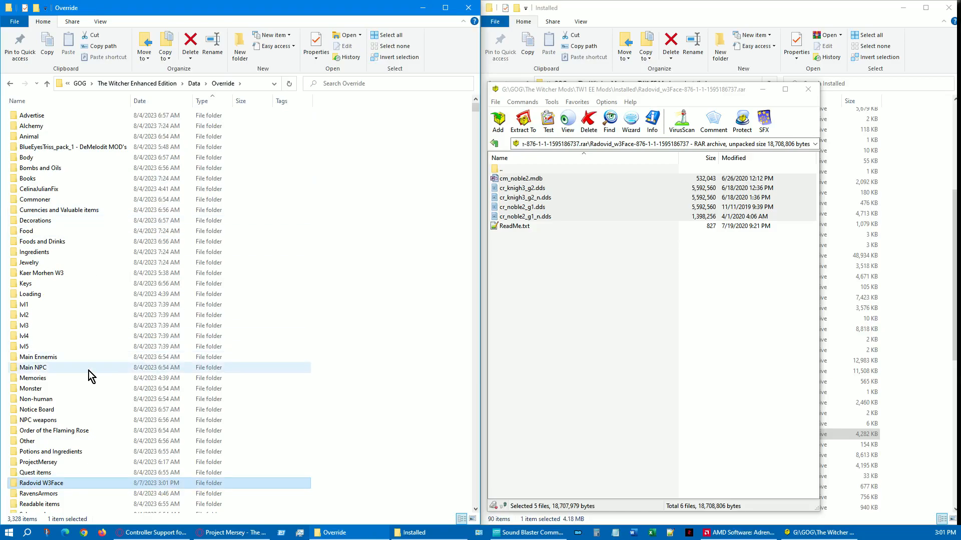
pyautogui.scroll(-3, 88, 371)
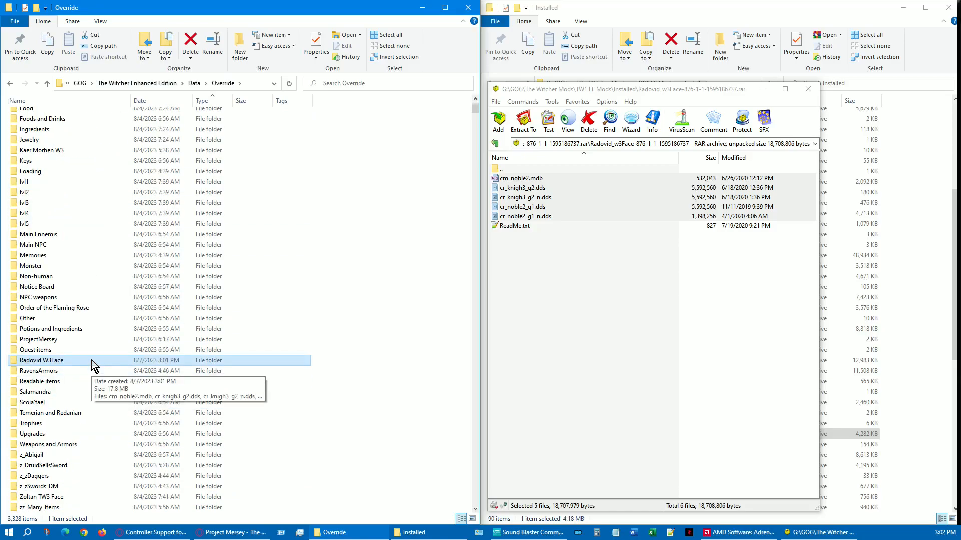
pyautogui.scroll(-2, 85, 342)
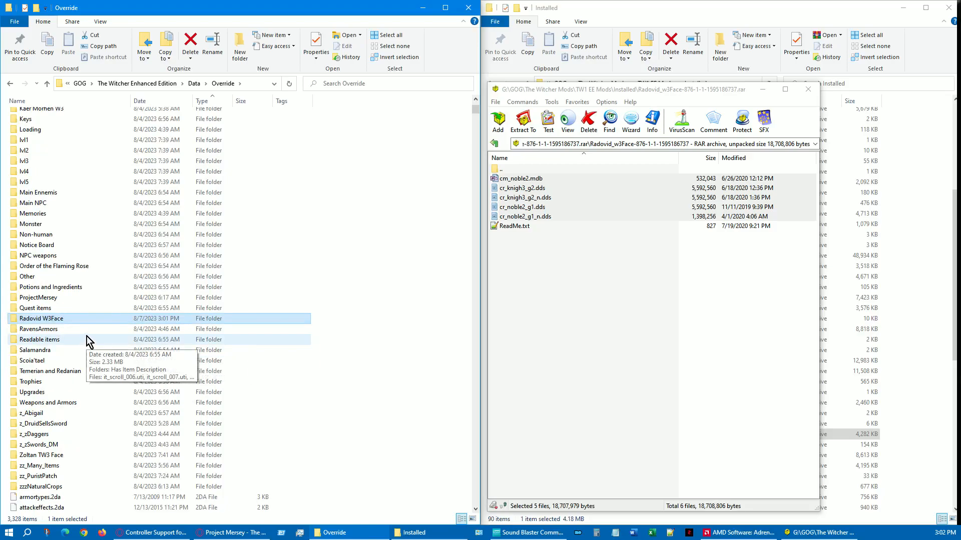
pyautogui.rightClick(55, 321)
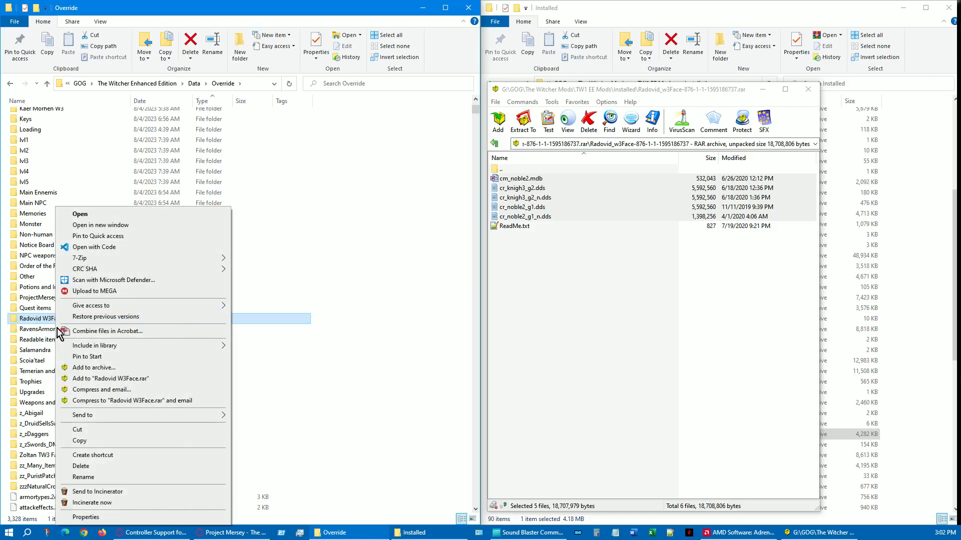
pyautogui.click(102, 492)
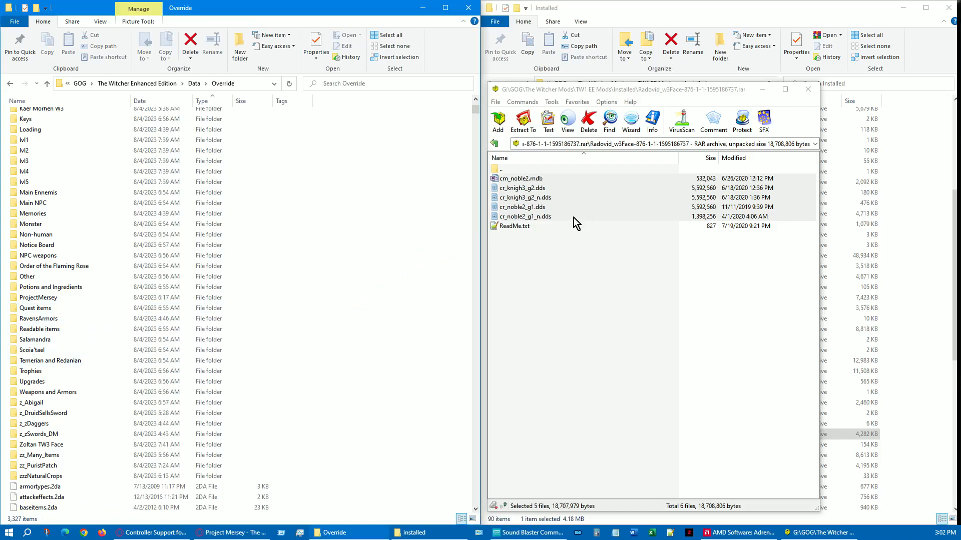
# Extract the selected Radovid files directly into Override, replacing the same-named files, and return the archive window to the Installed mods list
pyautogui.moveTo(543, 224); pyautogui.dragTo(390, 500)
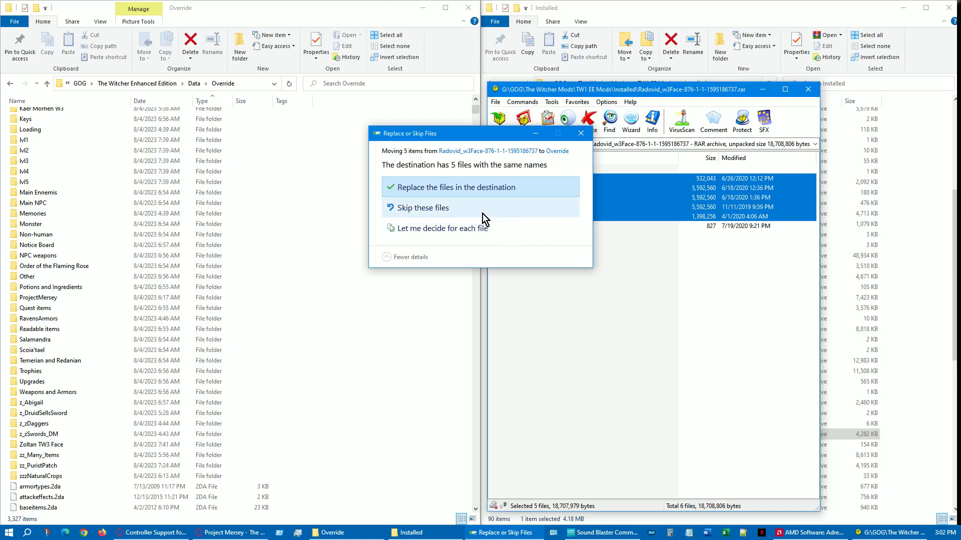
pyautogui.click(473, 188)
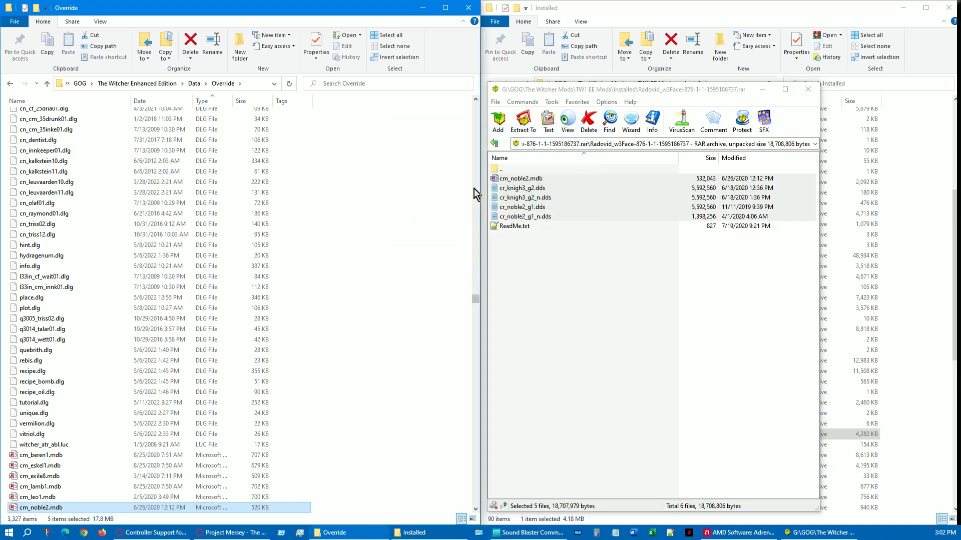
pyautogui.click(492, 145)
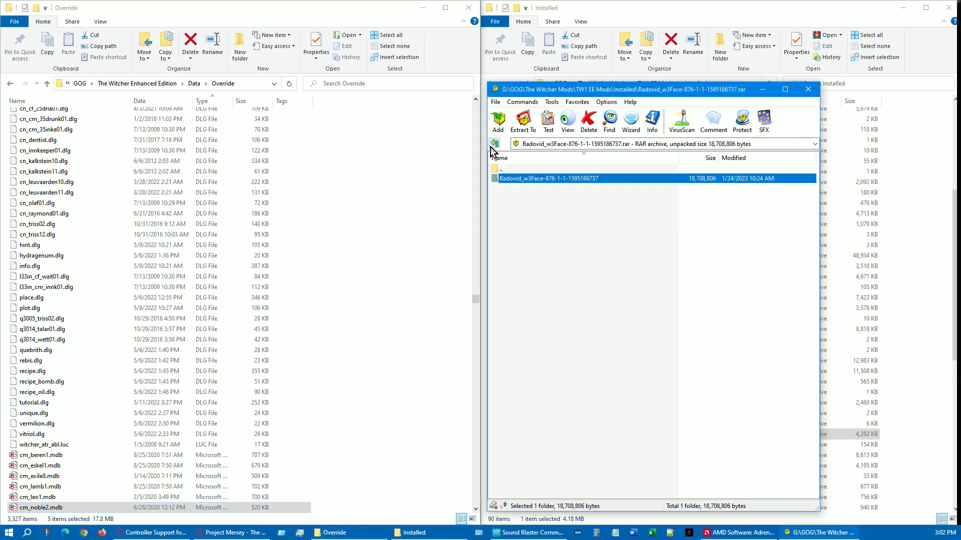
pyautogui.click(493, 145)
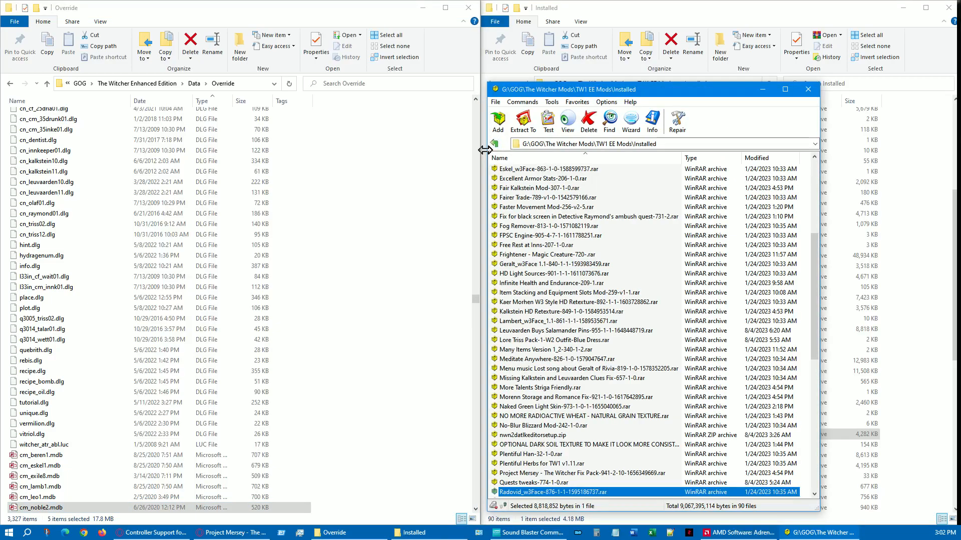